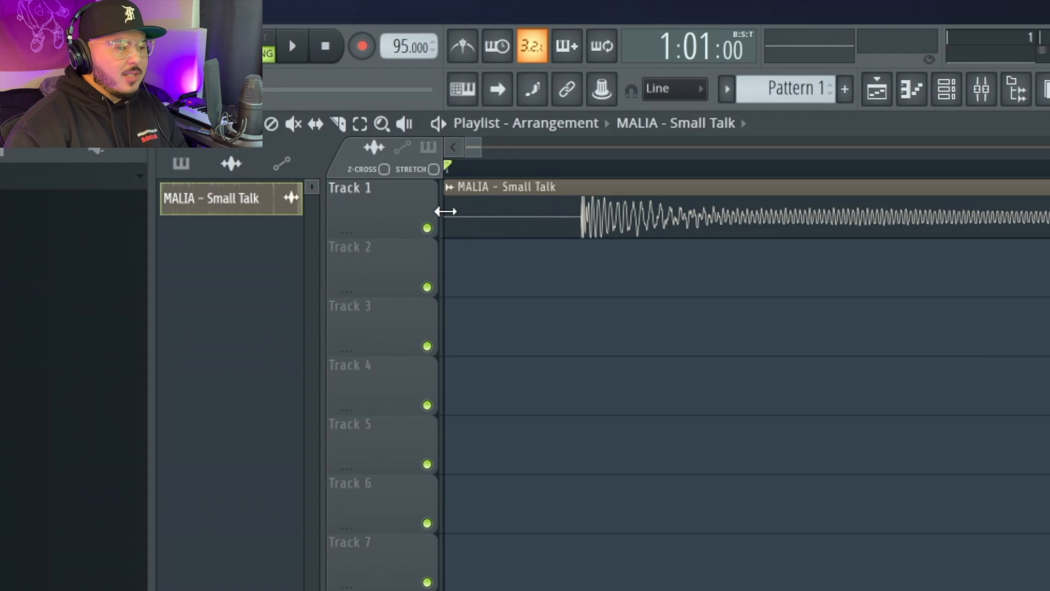
# Trim the silent start off the MALIA – Small Talk sample clip.
pyautogui.moveTo(294, 140); pyautogui.dragTo(343, 156)
pyautogui.moveTo(521, 235); pyautogui.dragTo(571, 245)
pyautogui.scroll(3, 586, 244)
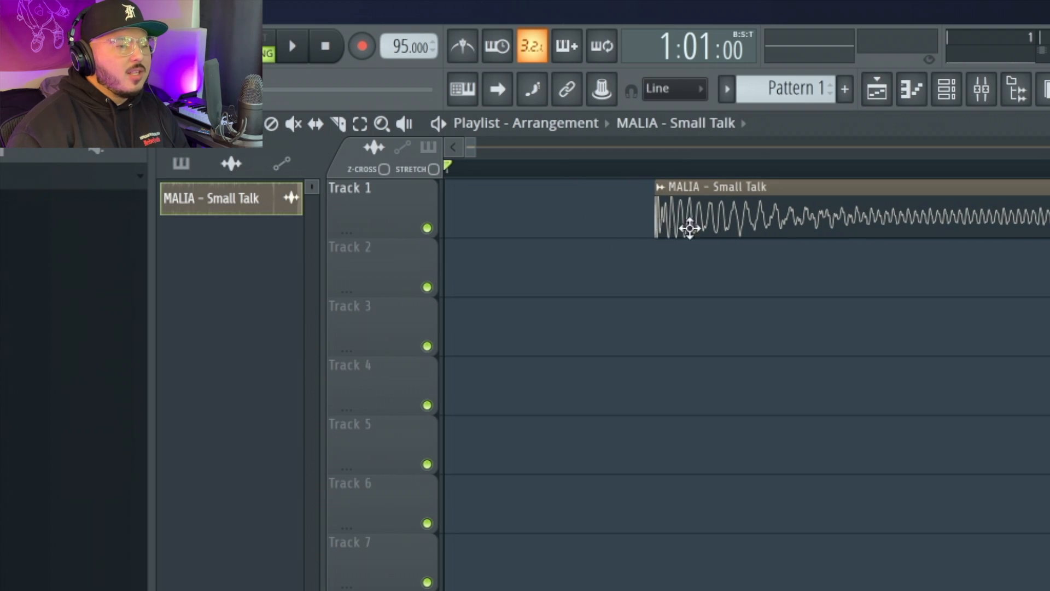
# Move the clip to bar 1 of Track 1 and set snapping to Beat.
pyautogui.moveTo(753, 230); pyautogui.dragTo(420, 190)
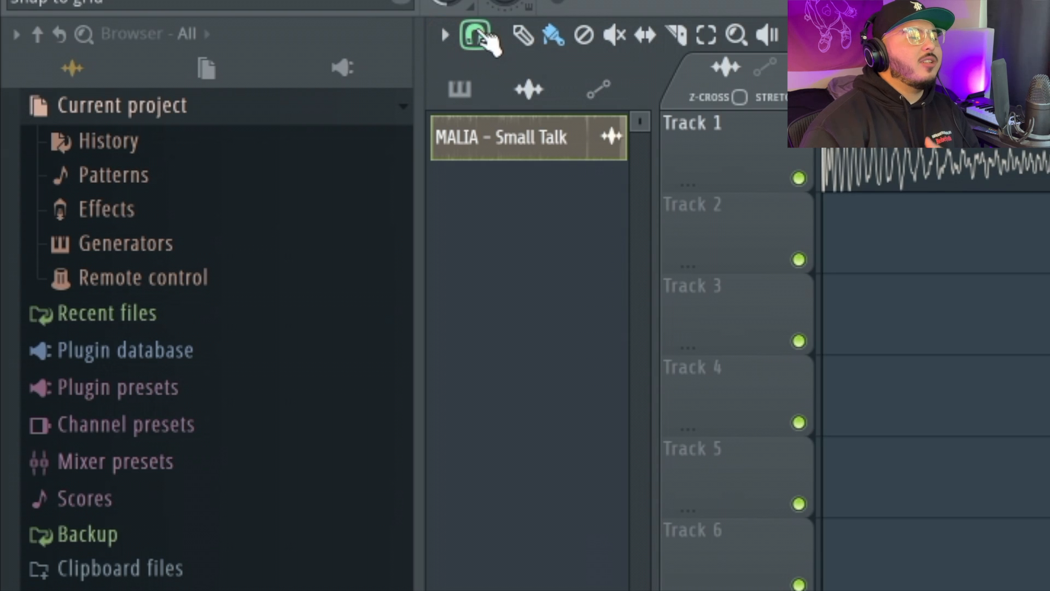
pyautogui.click(477, 36)
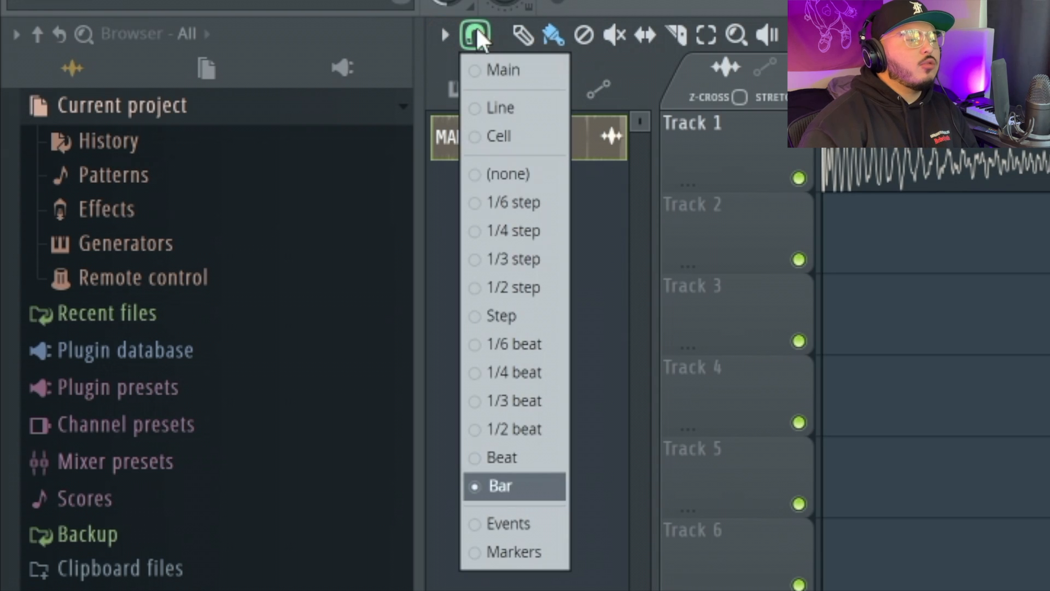
pyautogui.click(535, 461)
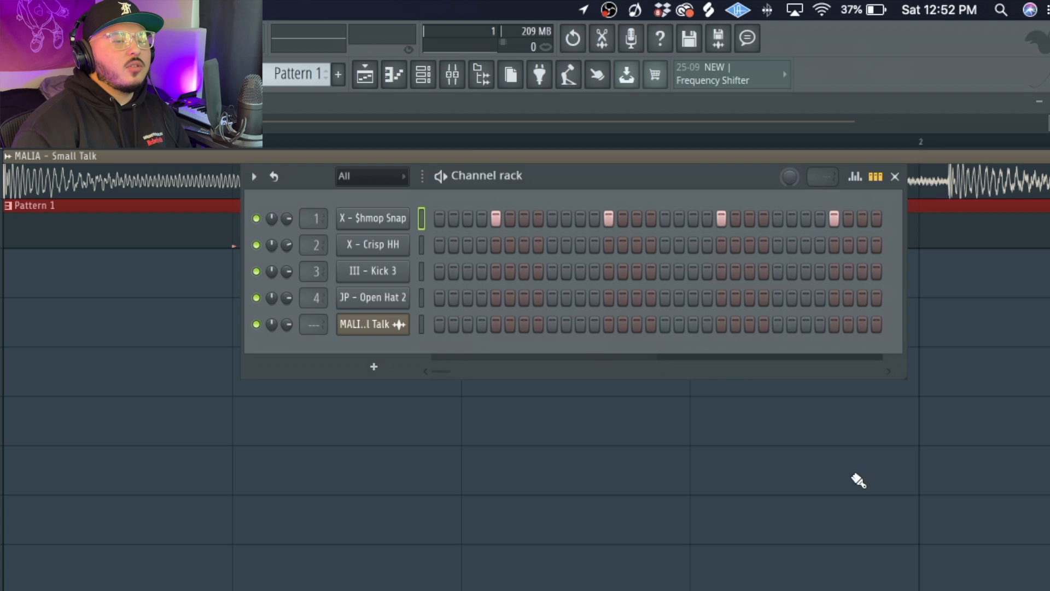
# Close the Channel rack and play the song while lowering the tempo from 95 to 46 BPM.
pyautogui.press('F6')
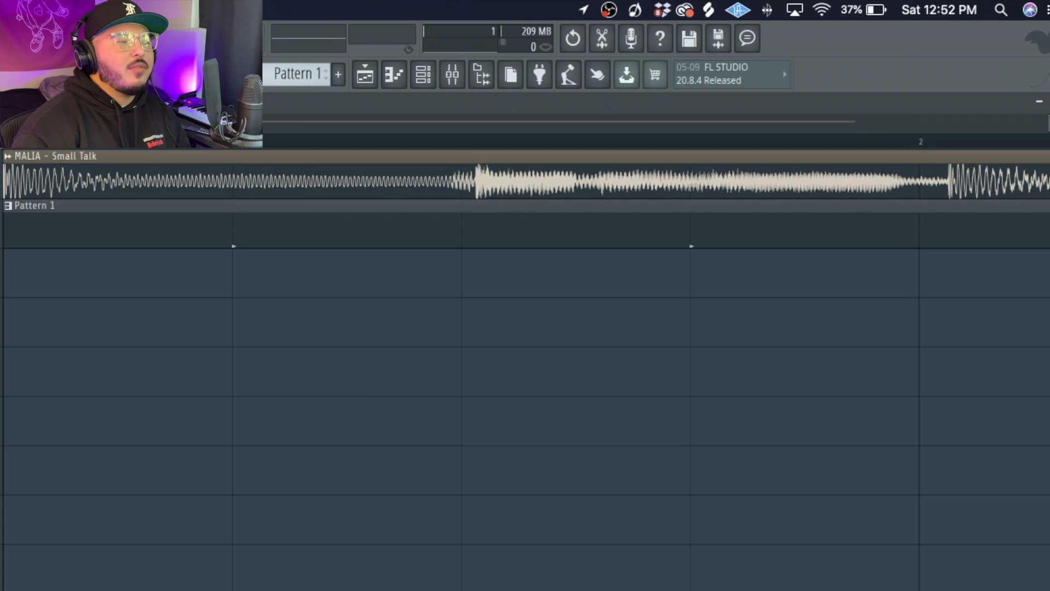
pyautogui.press('space')
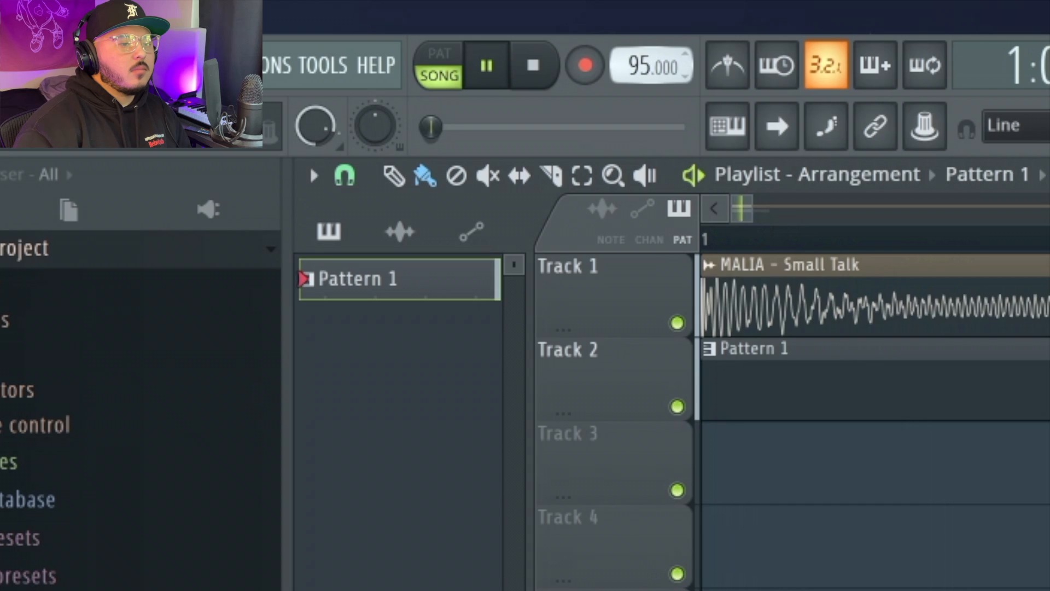
pyautogui.moveTo(306, 26); pyautogui.dragTo(306, 38)
pyautogui.moveTo(643, 65); pyautogui.dragTo(643, 84)
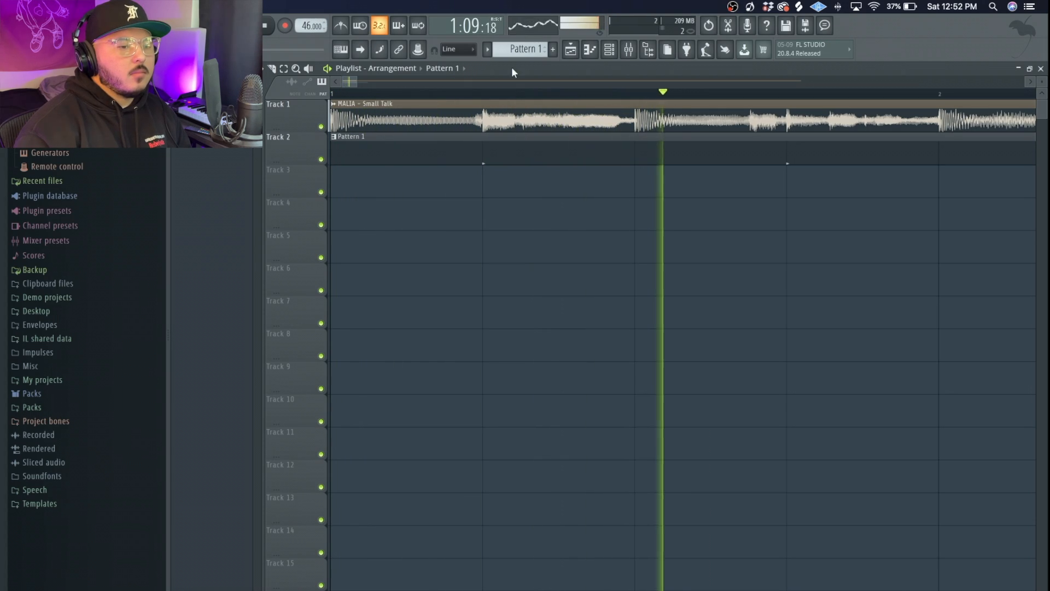
pyautogui.scroll(2, 853, 208)
pyautogui.scroll(-5, 899, 179)
pyautogui.press('space')
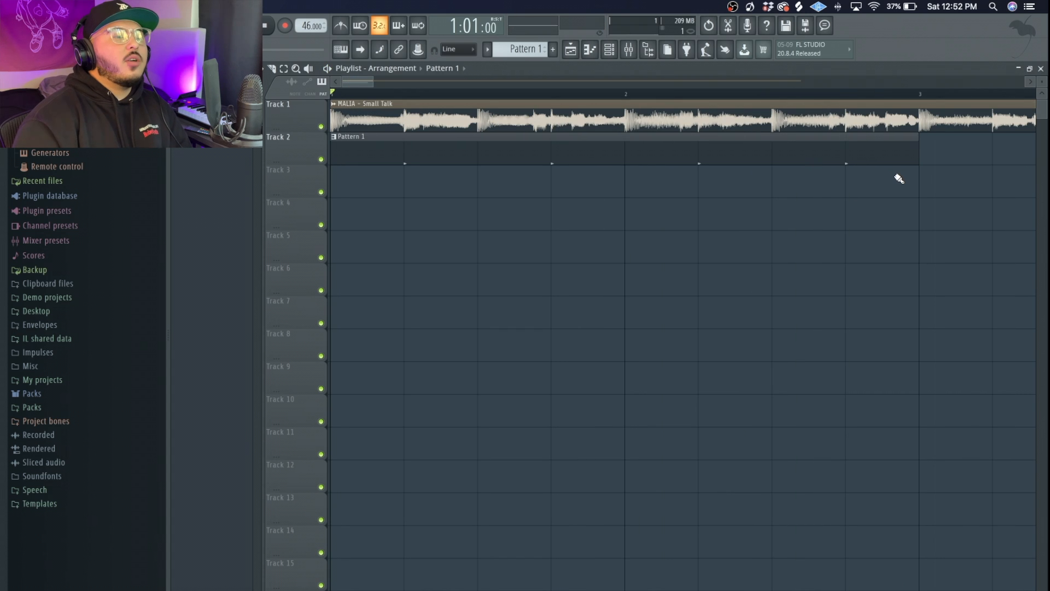
pyautogui.scroll(4, 901, 169)
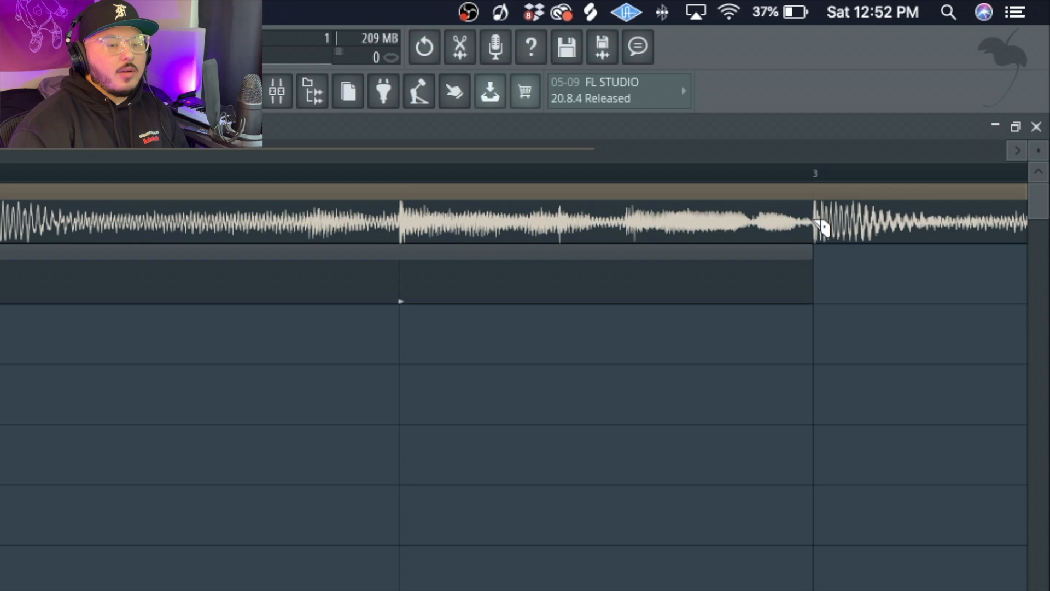
# Delete the second MALIA clip copy, leaving the tempo at 46 BPM.
pyautogui.rightClick(853, 219)
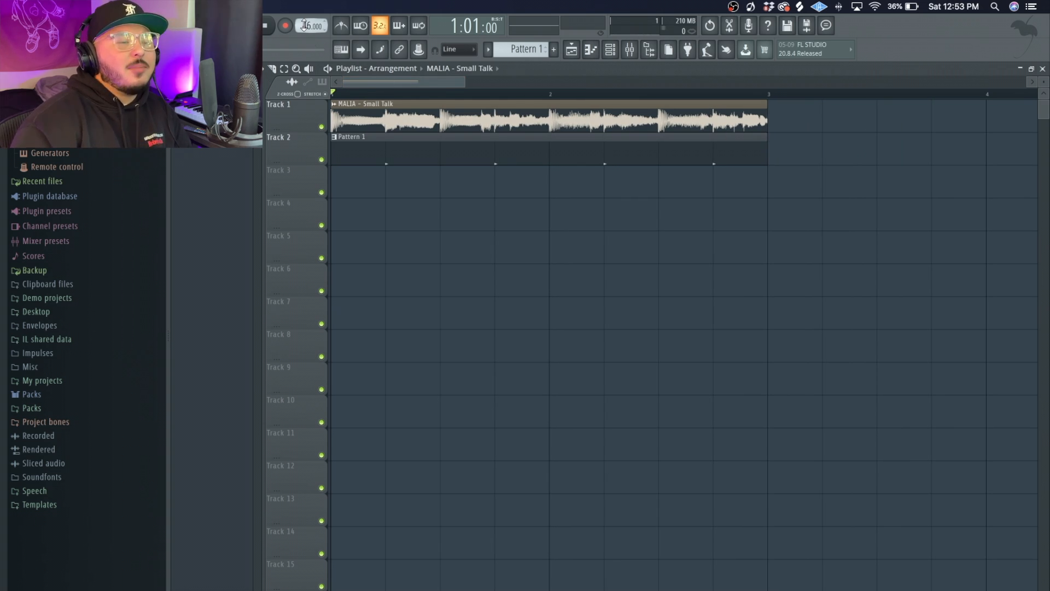
pyautogui.moveTo(311, 26); pyautogui.dragTo(311, 21)
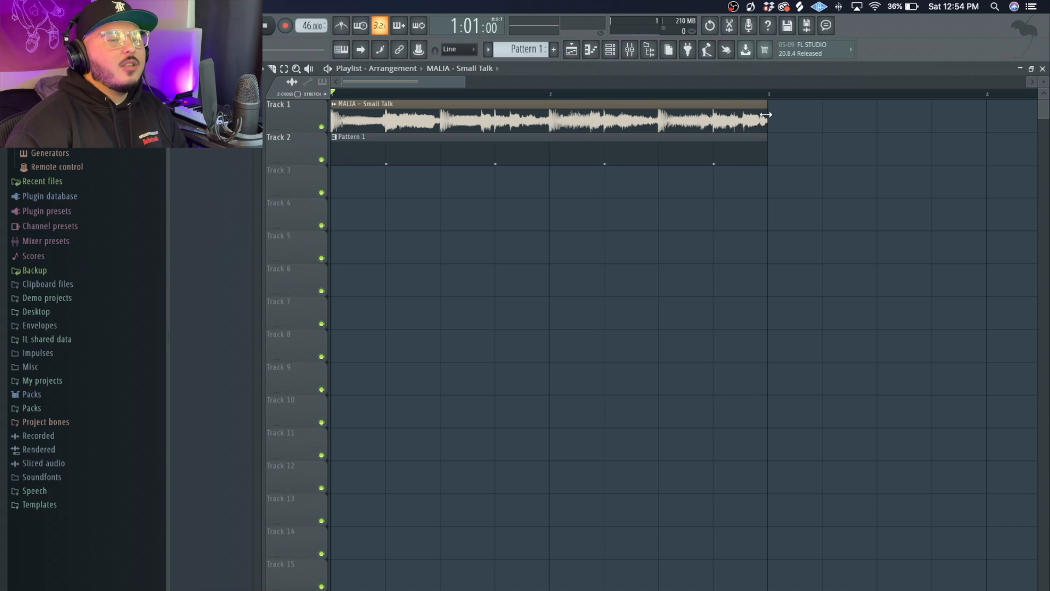
pyautogui.moveTo(765, 115); pyautogui.dragTo(733, 116)
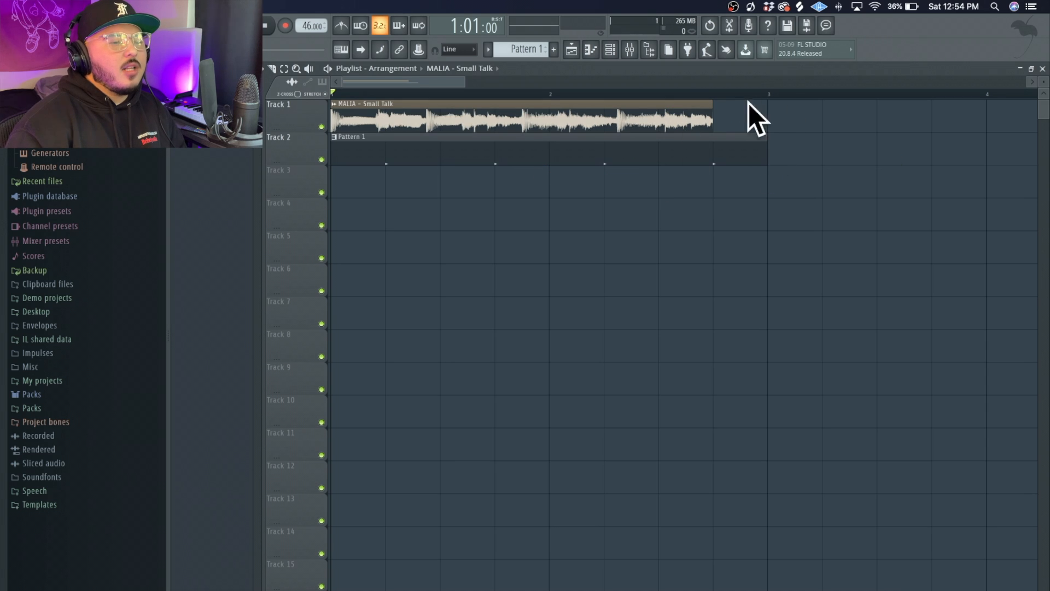
pyautogui.moveTo(713, 111); pyautogui.dragTo(746, 112)
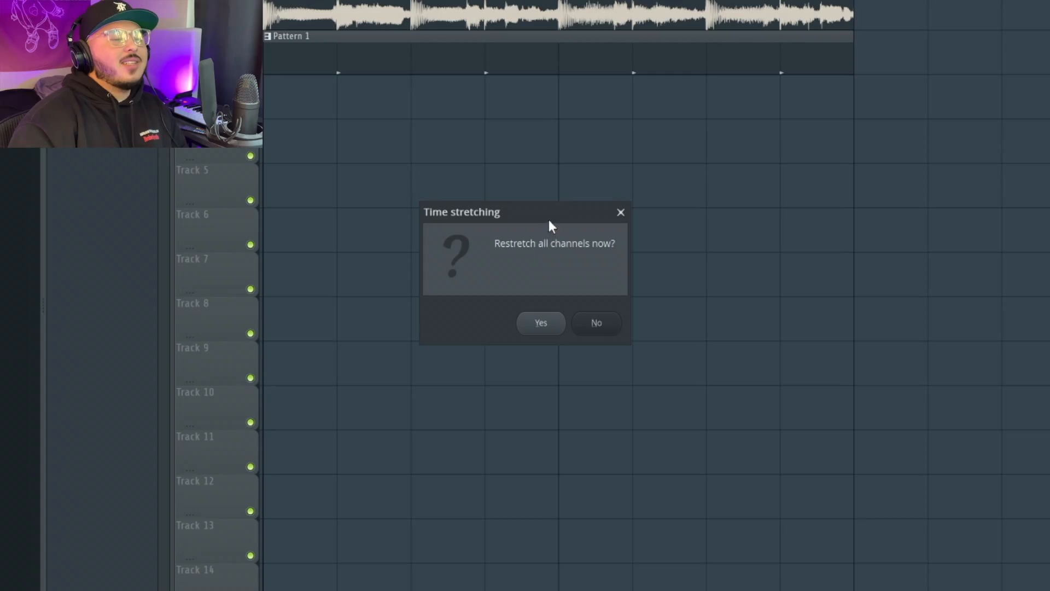
# Accept time-stretching all channels to the new tempo, decline the second restretch prompt, and replay.
pyautogui.moveTo(549, 218); pyautogui.dragTo(596, 186)
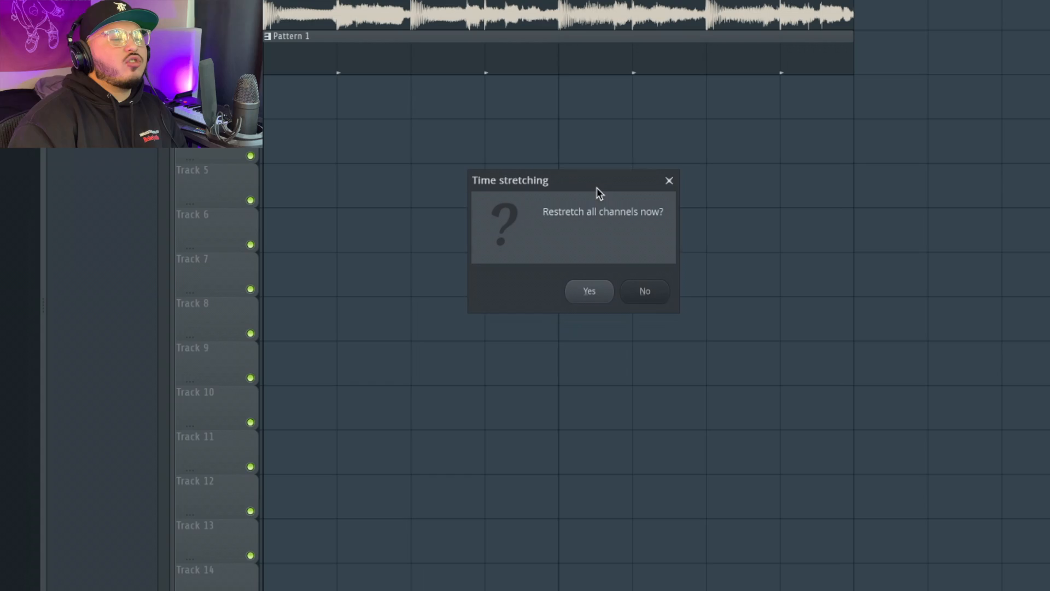
pyautogui.click(588, 288)
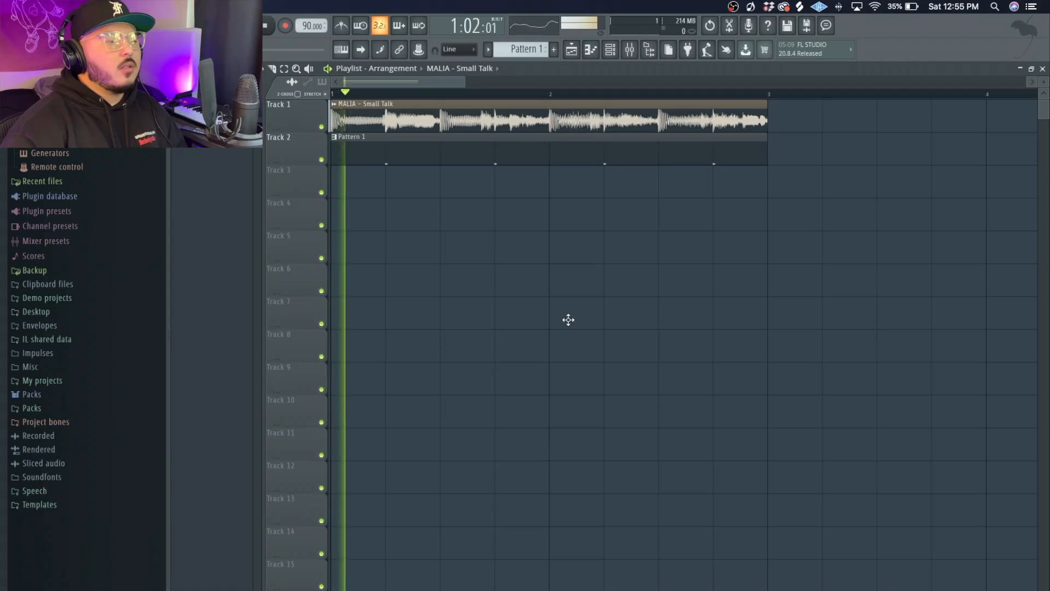
pyautogui.press('space')
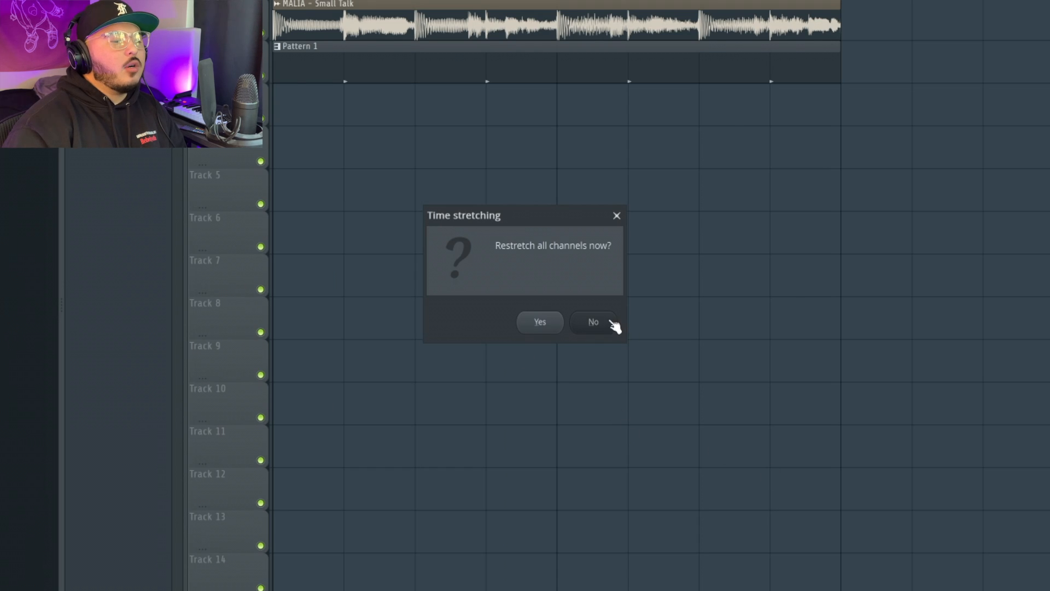
pyautogui.click(612, 324)
pyautogui.press('space')
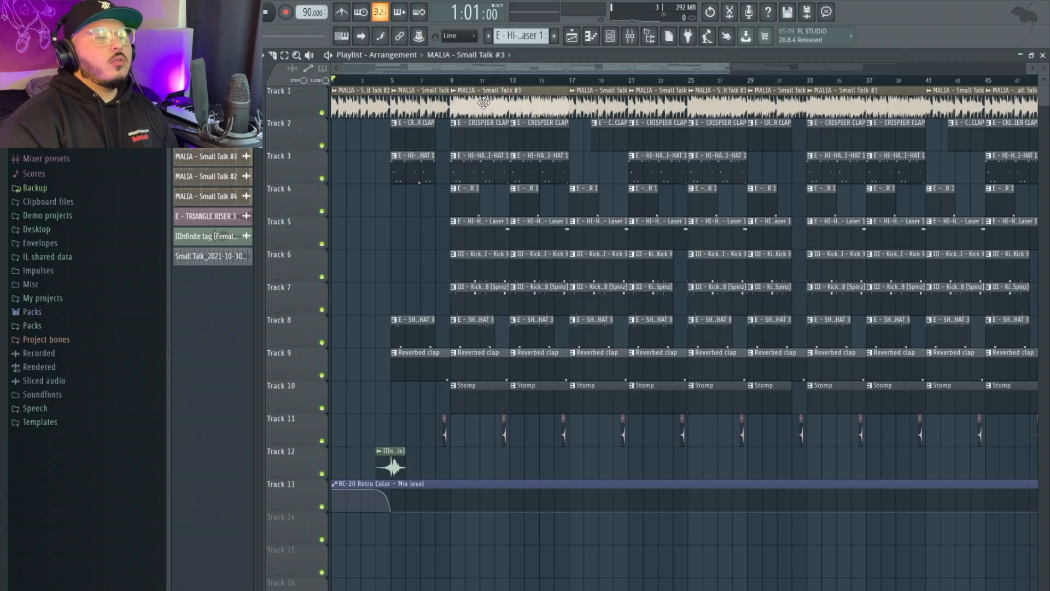
# Open the MALIA sample's settings, then inspect Parametric EQ 2 and Fruity Reeverb 2 on mixer insert 5.
pyautogui.doubleClick(484, 103)
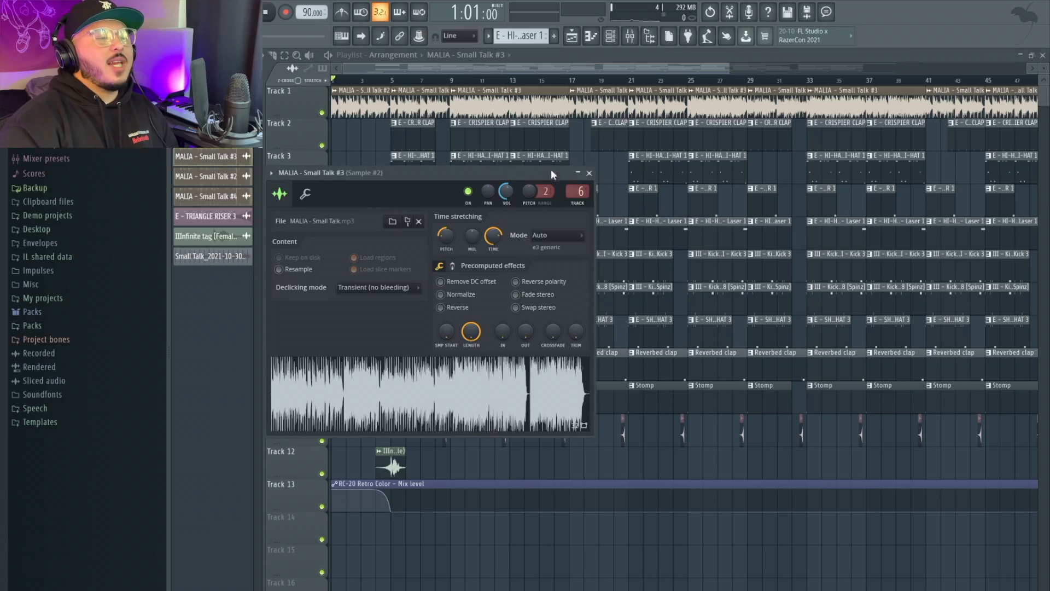
pyautogui.click(629, 36)
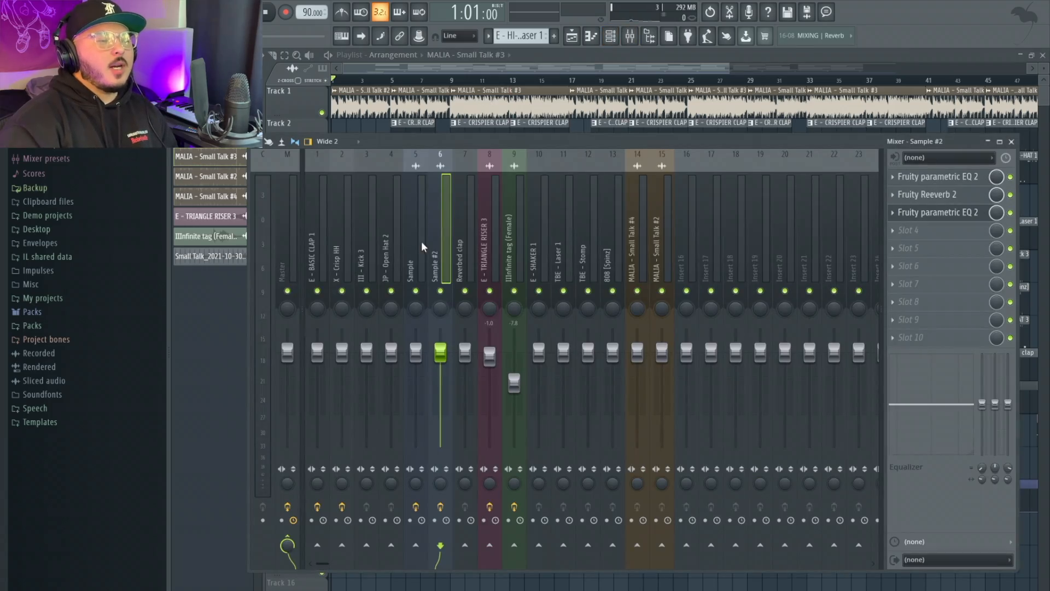
pyautogui.click(421, 242)
pyautogui.click(940, 182)
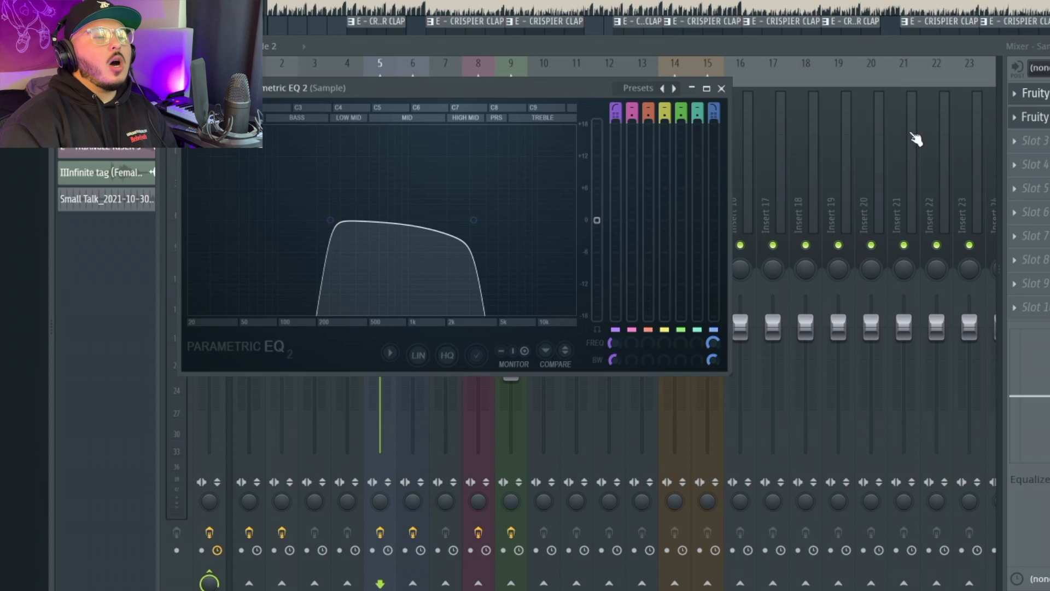
pyautogui.click(1040, 94)
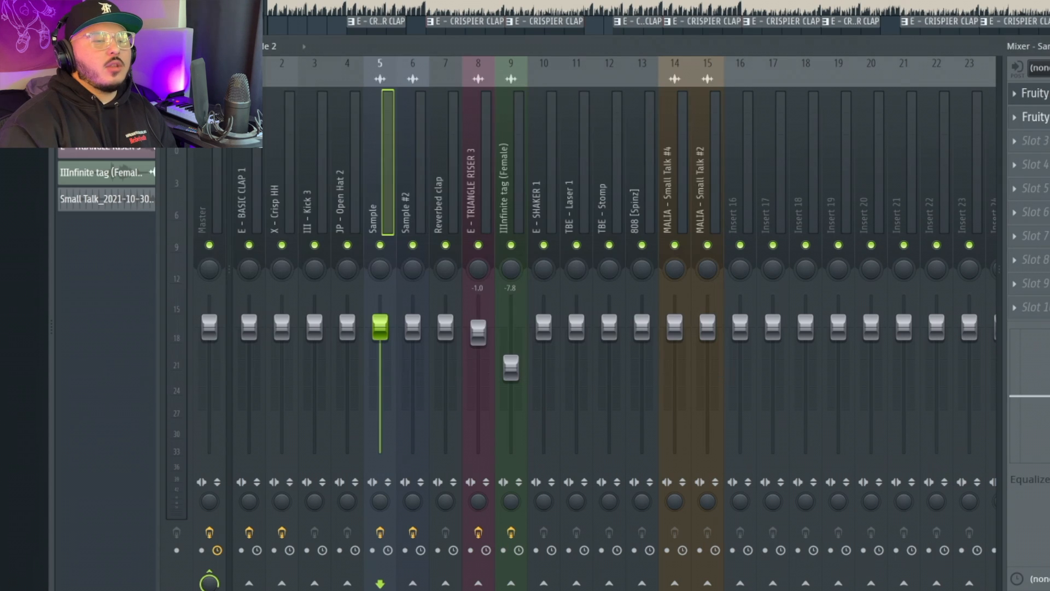
pyautogui.click(1046, 118)
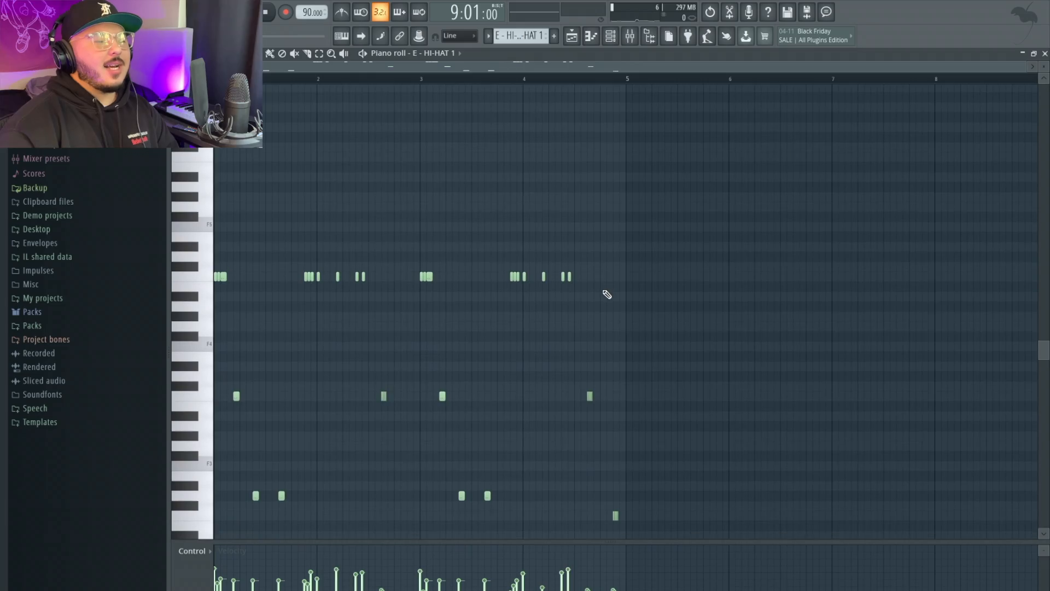
# Play the hi-hat, Kick 3, Short Open-Hat 3 and 808 patterns in turn, then stop.
pyautogui.hscroll(-3, 607, 294)
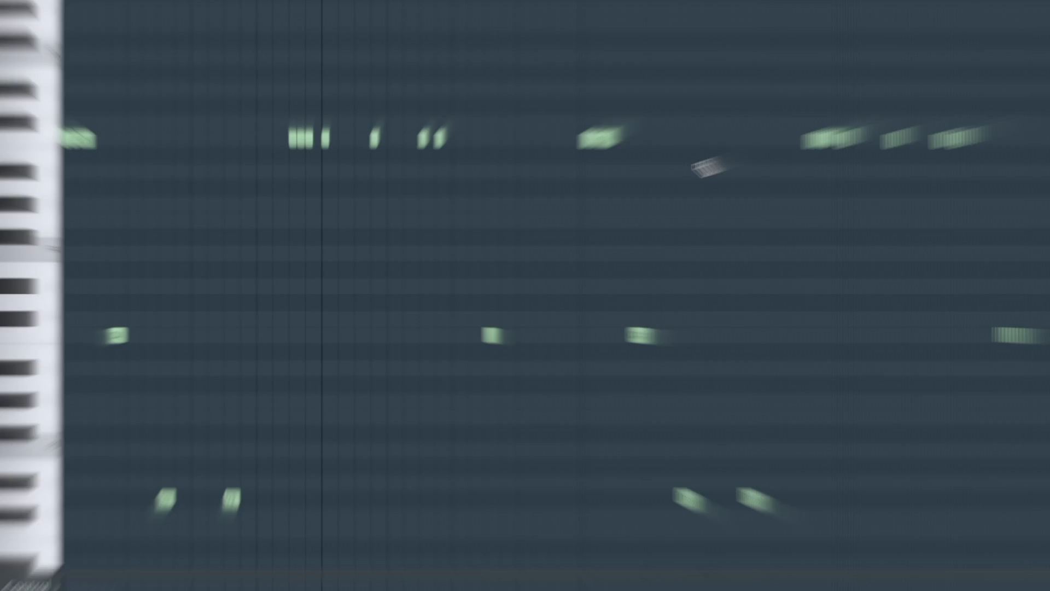
pyautogui.press('space')
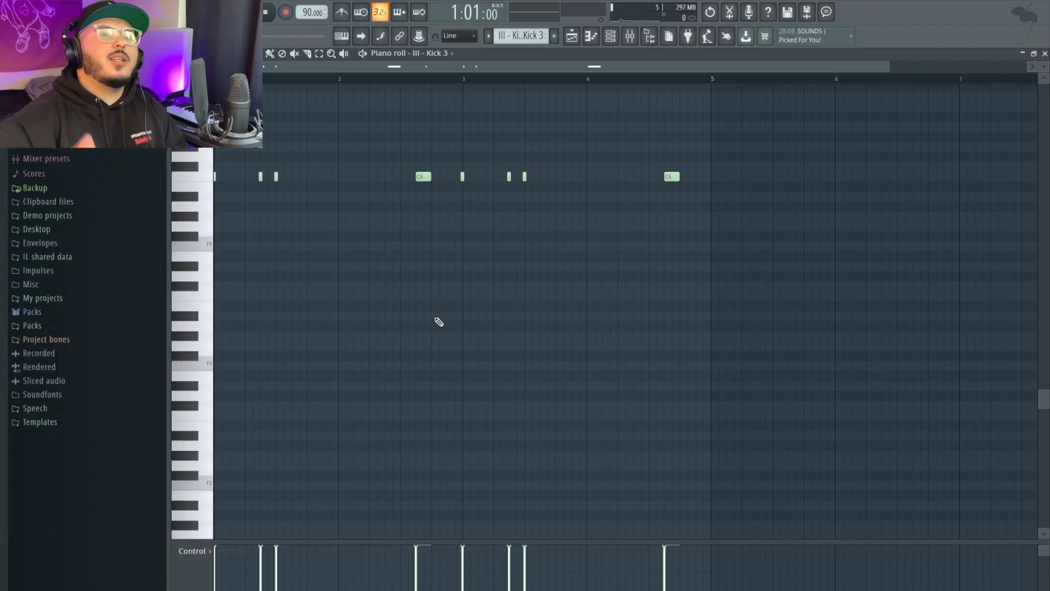
pyautogui.press('space')
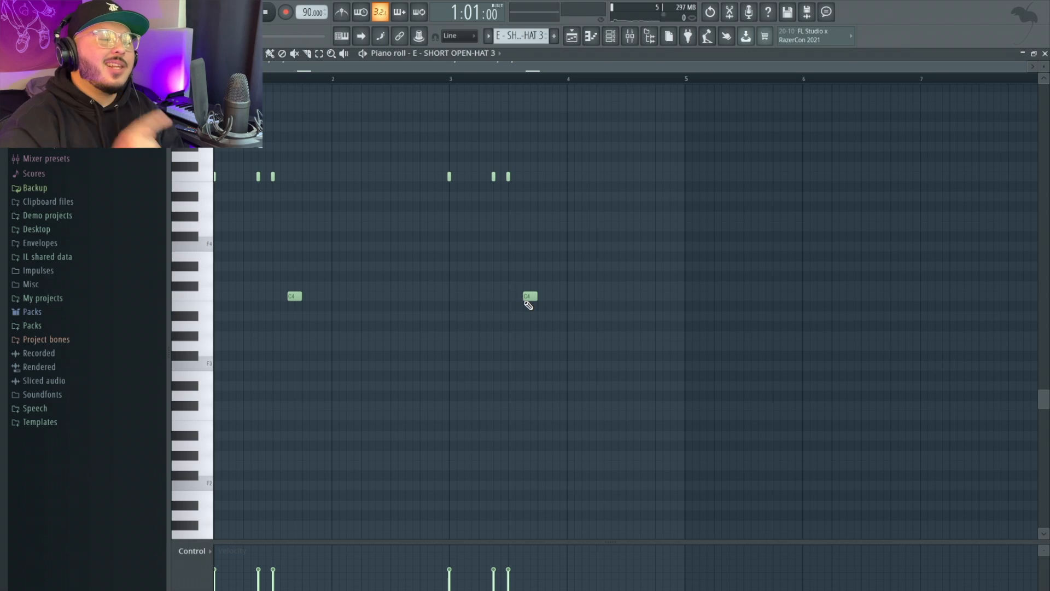
pyautogui.press('space')
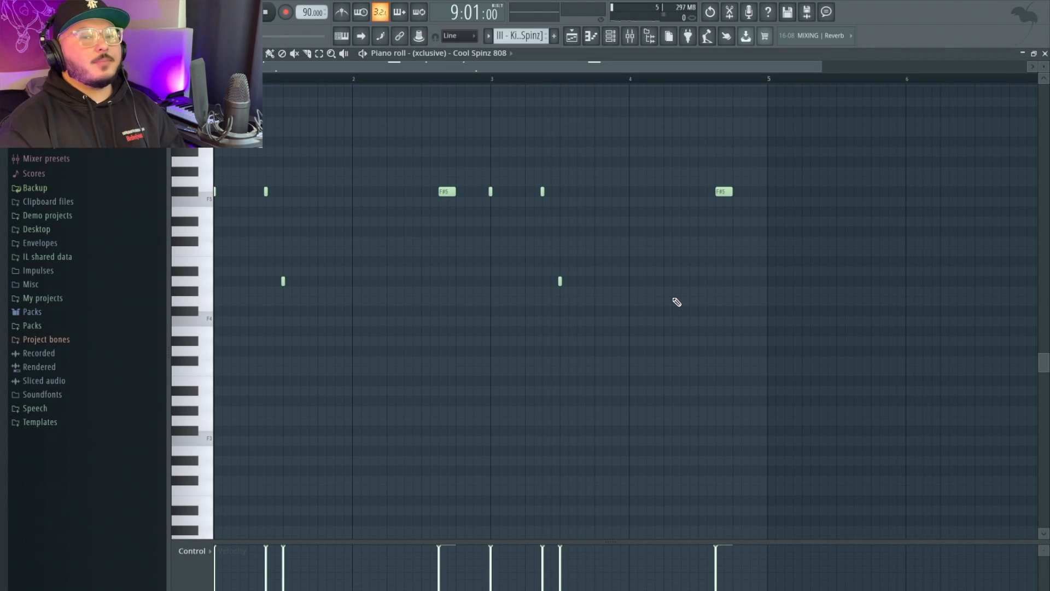
pyautogui.press('space')
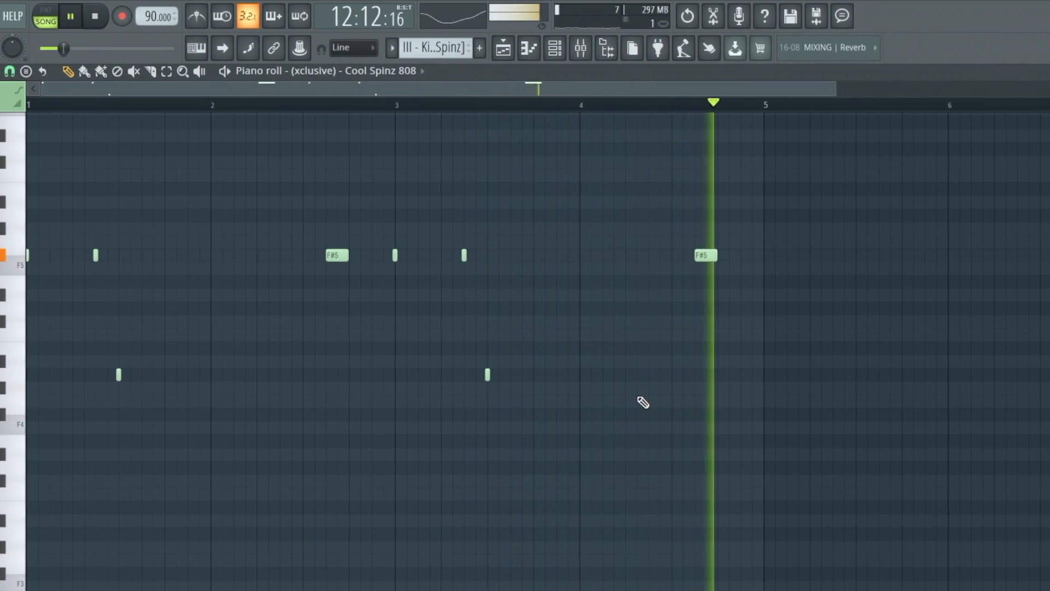
pyautogui.press('space')
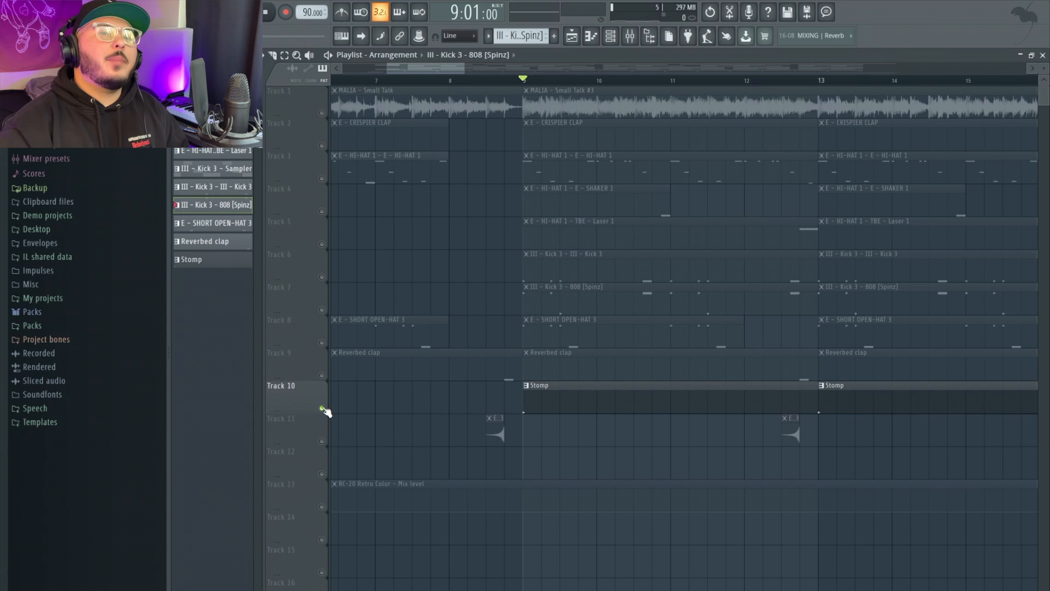
pyautogui.press('space')
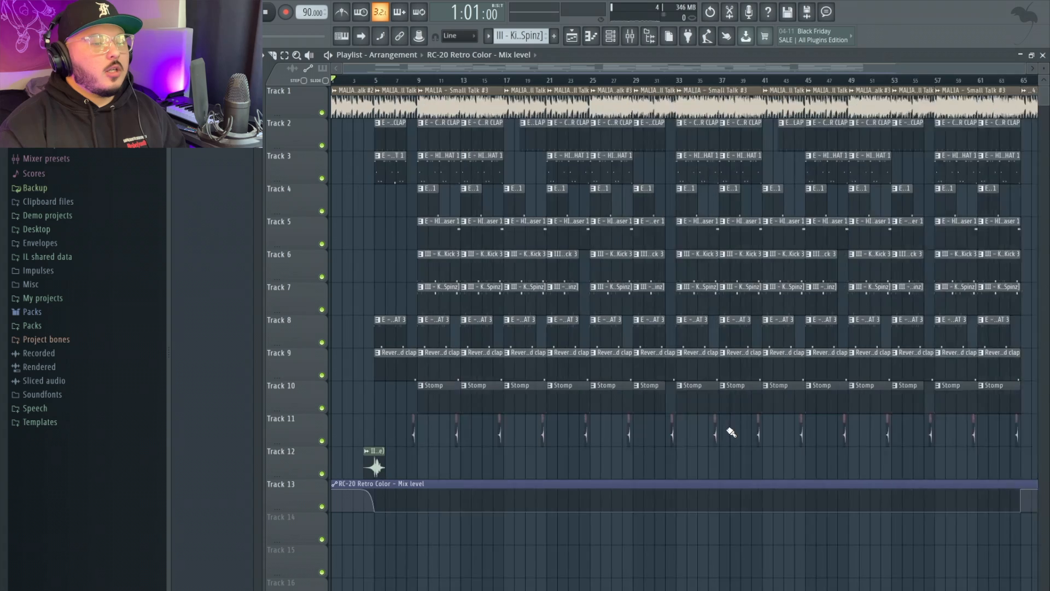
pyautogui.scroll(-2, 732, 432)
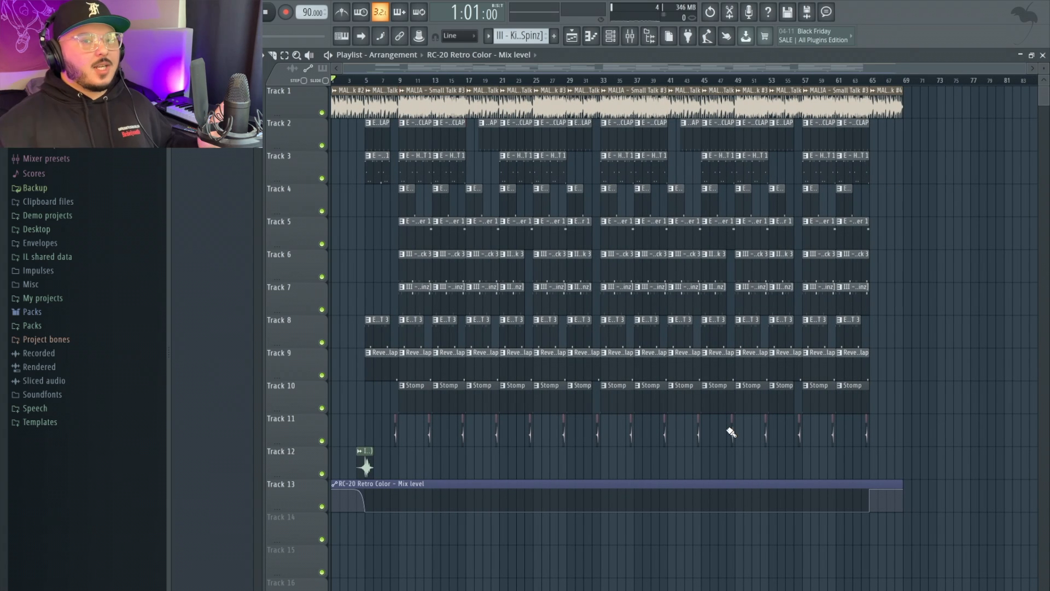